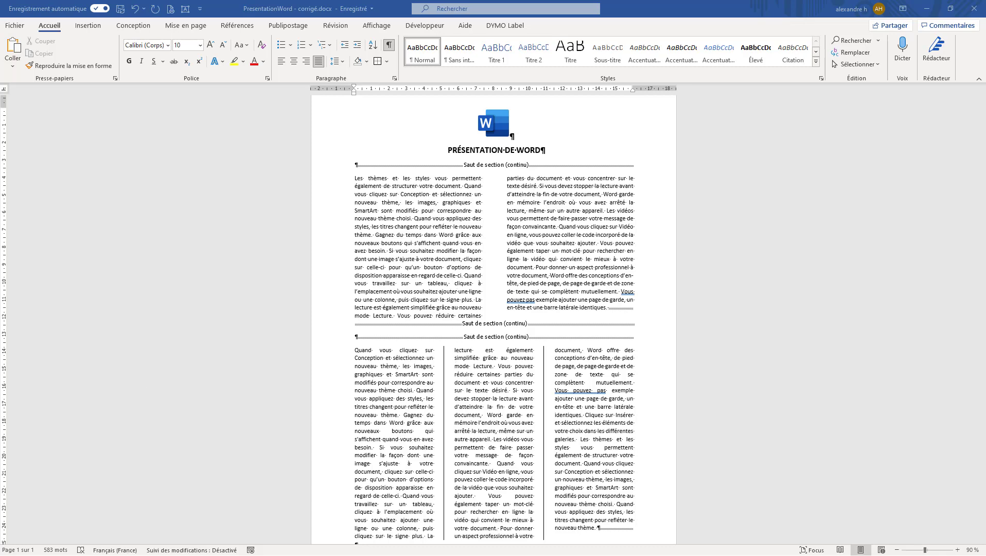
# Step: Switch to PresentationWord - exo.docx and insert a continuous section break at the end of the first body paragraph
pyautogui.hotkey('alt', 'Tab')
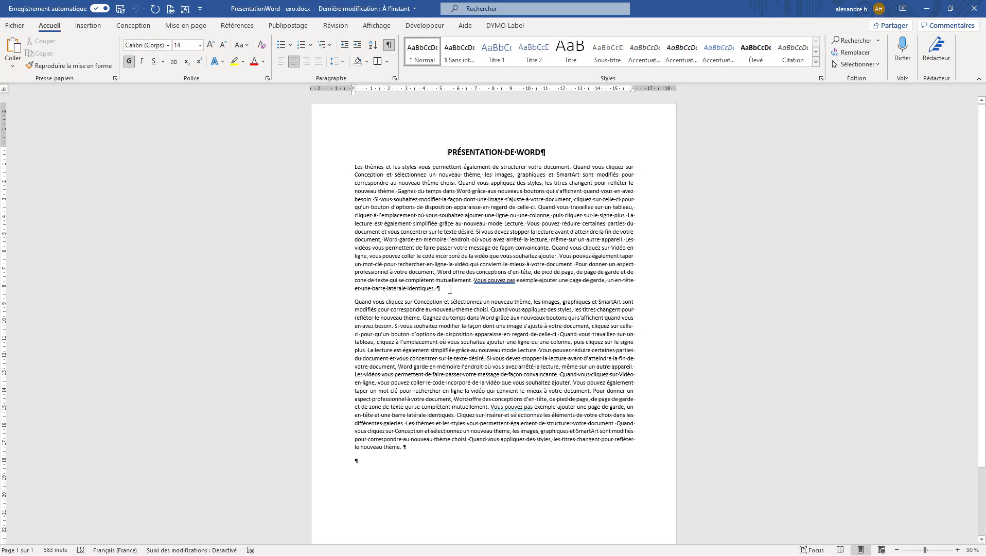
pyautogui.moveTo(447, 289); pyautogui.dragTo(352, 168)
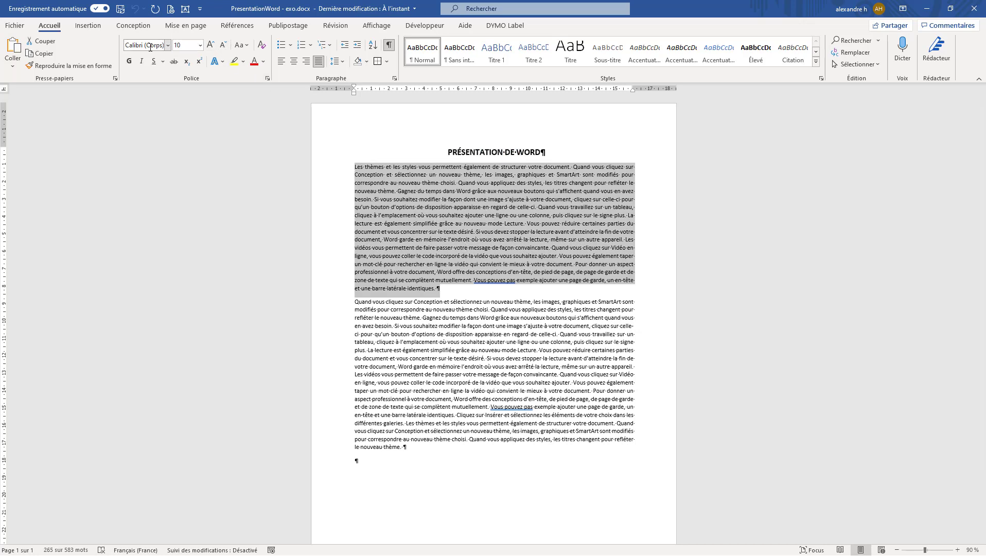
pyautogui.click(133, 30)
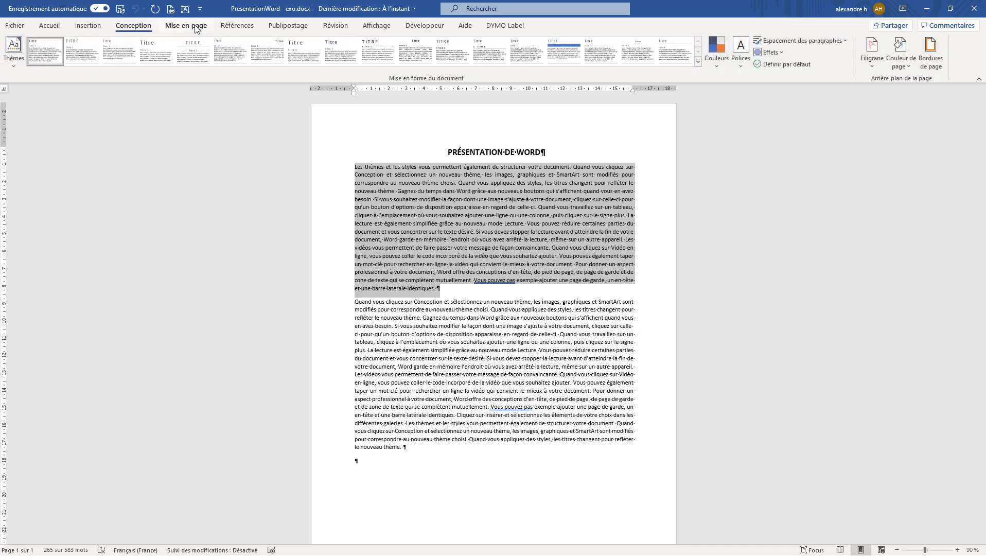
pyautogui.click(188, 30)
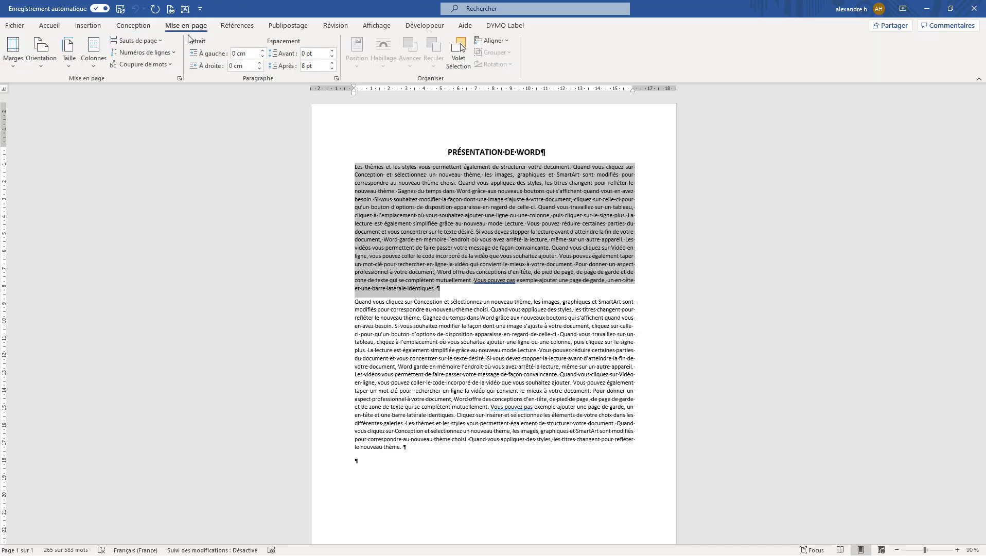
pyautogui.click(446, 287)
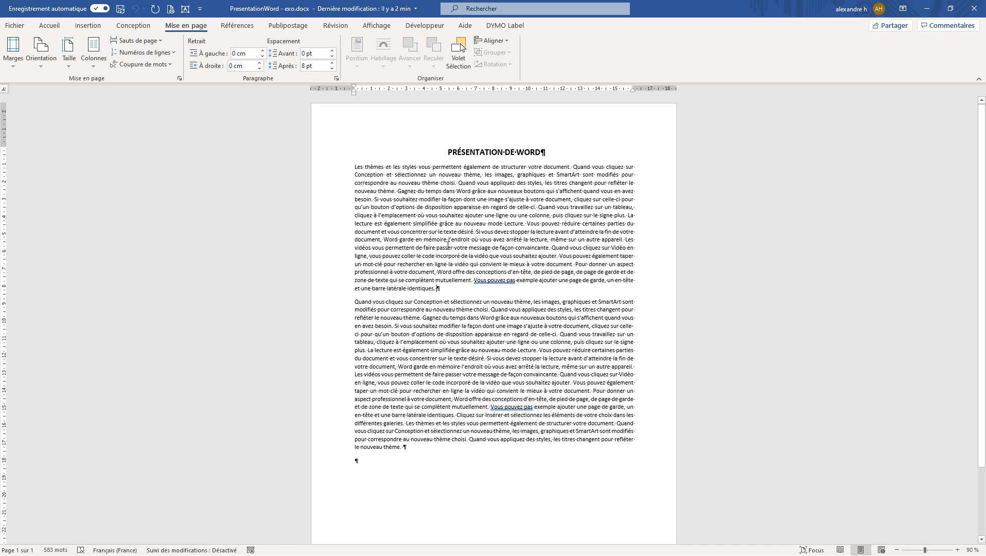
pyautogui.click(153, 42)
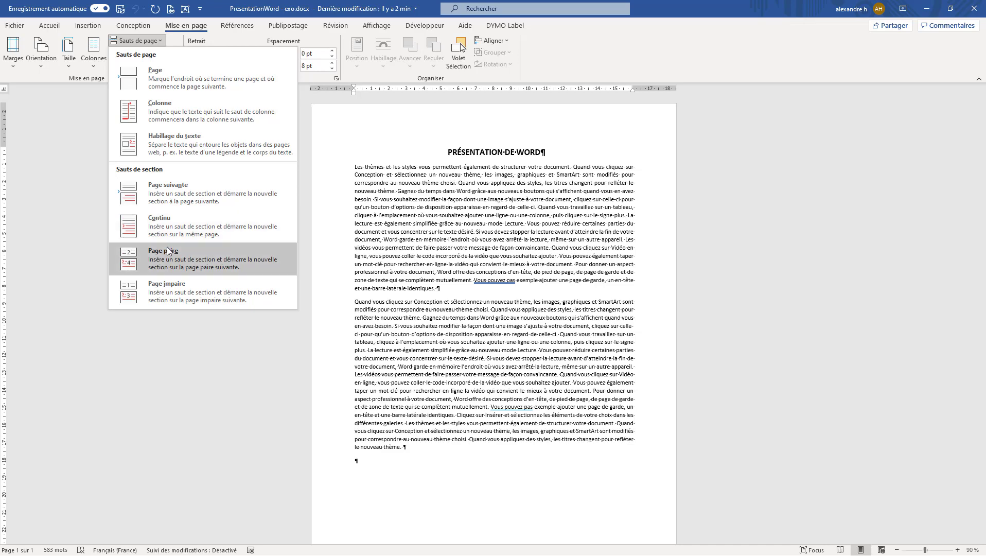
pyautogui.click(200, 229)
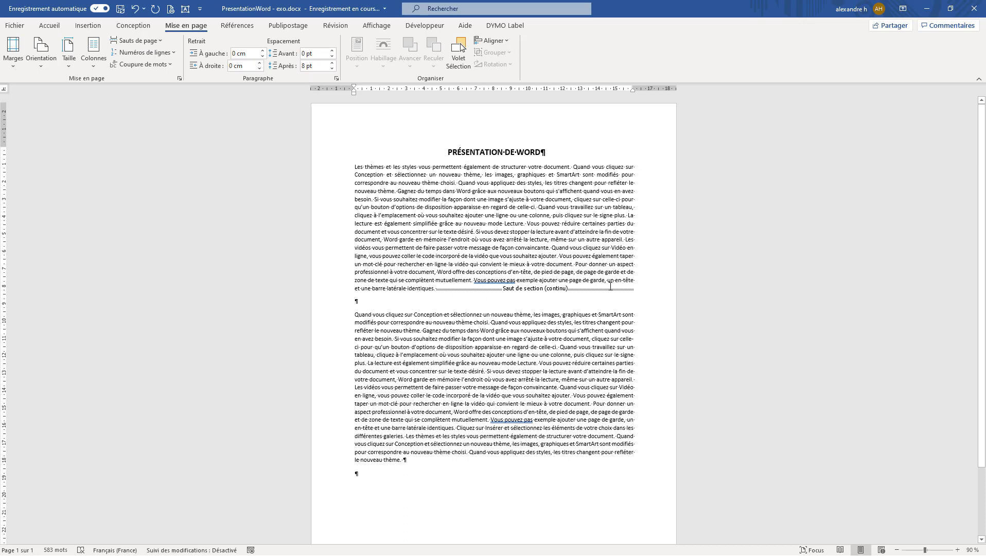
# Step: Lay out the first body paragraph in two columns
pyautogui.moveTo(439, 290); pyautogui.dragTo(350, 167)
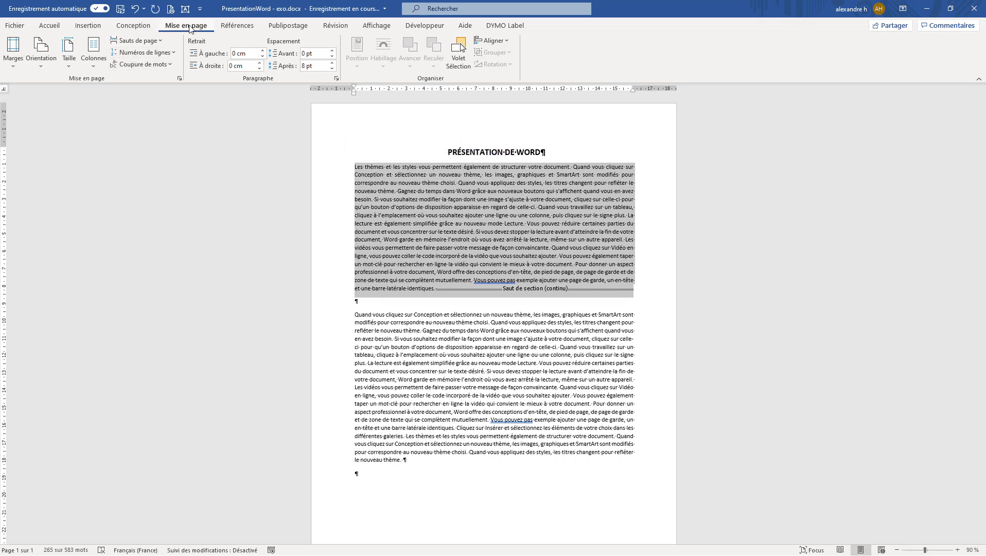
pyautogui.click(94, 67)
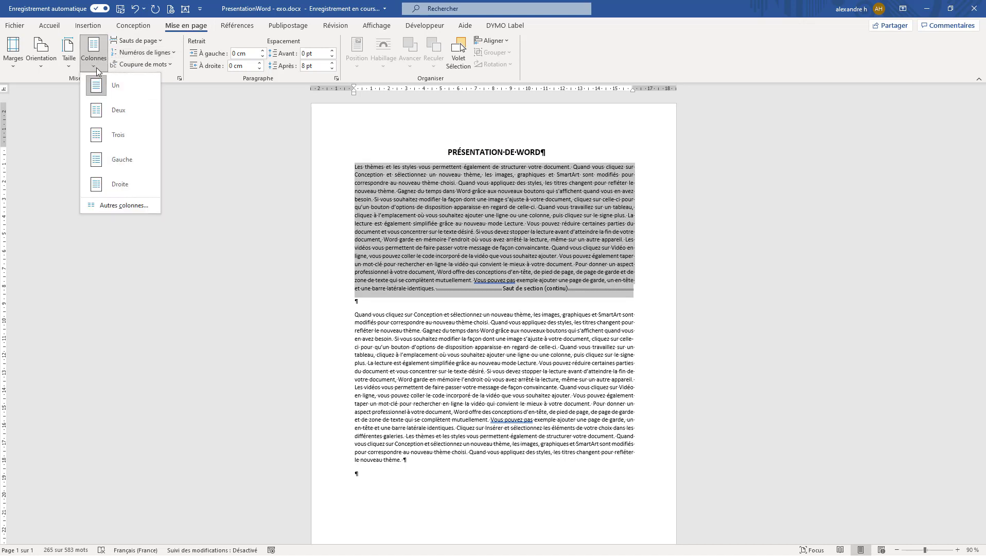
pyautogui.click(116, 110)
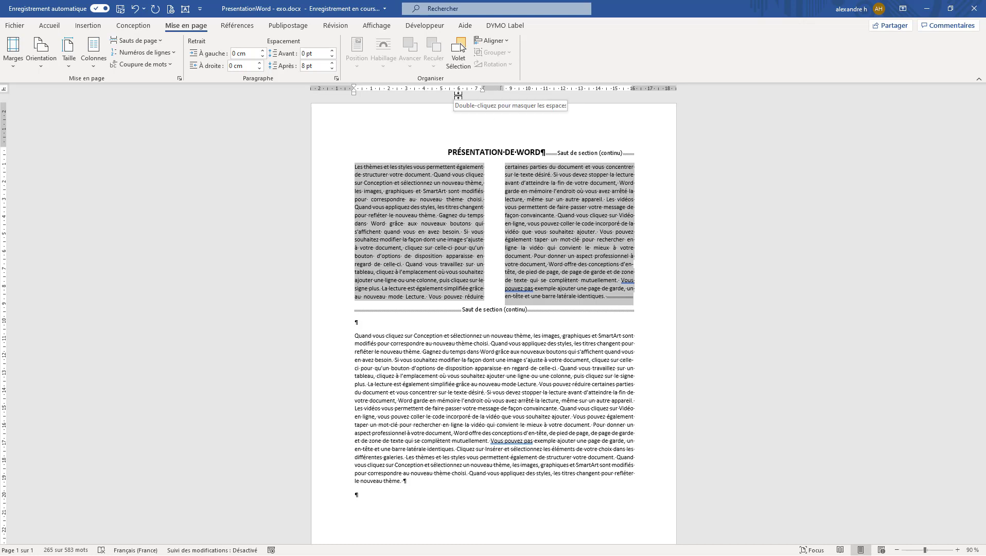
# Step: Toggle the ruler off and back on, and show and hide the navigation pane
pyautogui.click(381, 29)
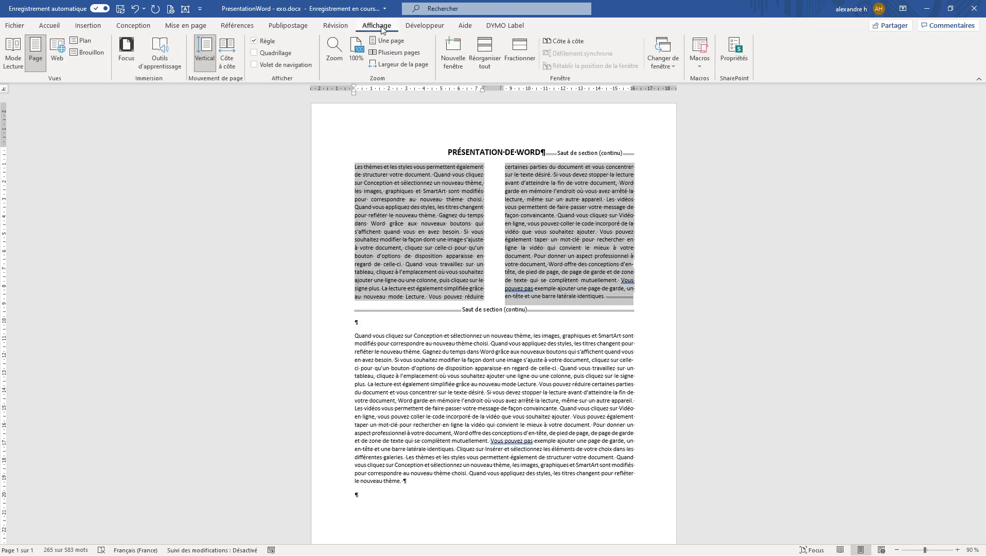
pyautogui.click(254, 43)
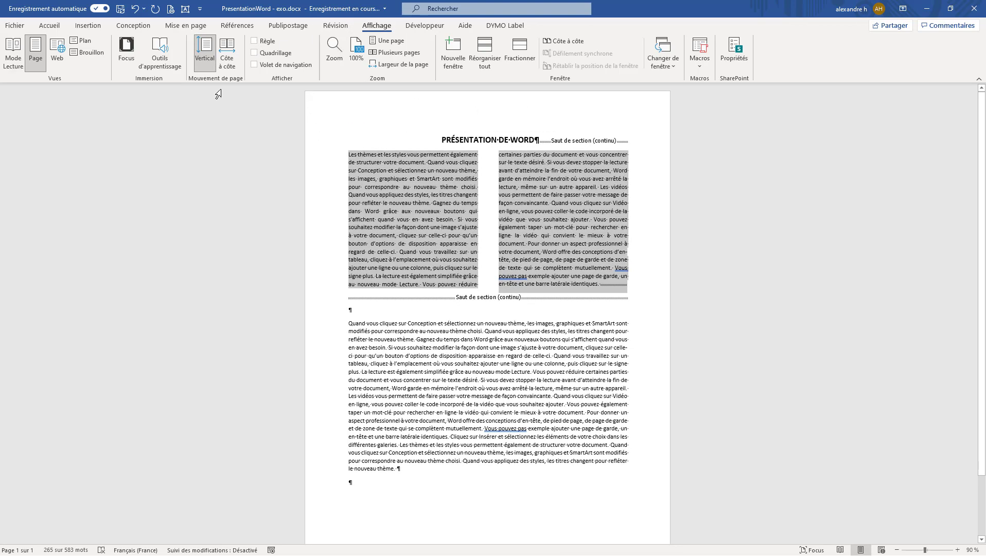
pyautogui.click(254, 43)
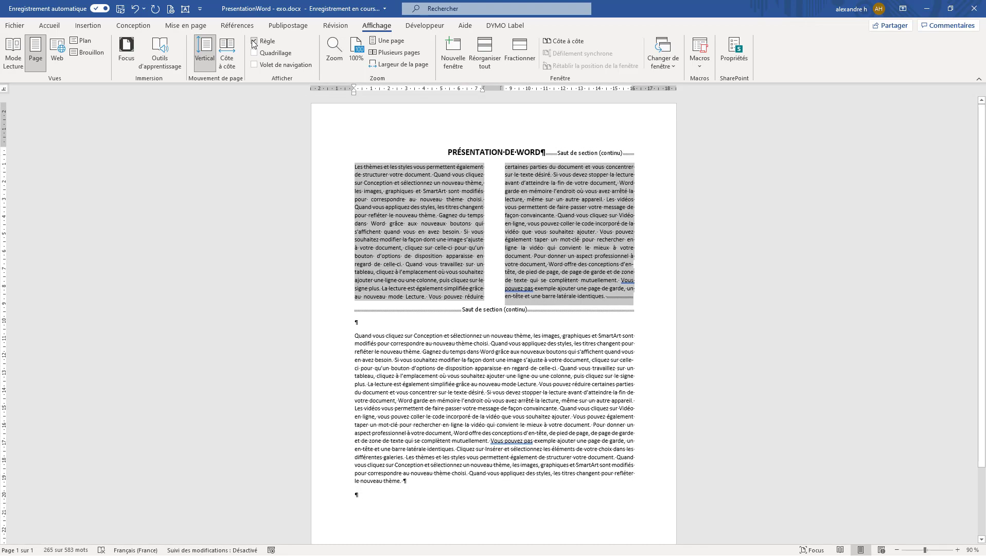
pyautogui.click(255, 66)
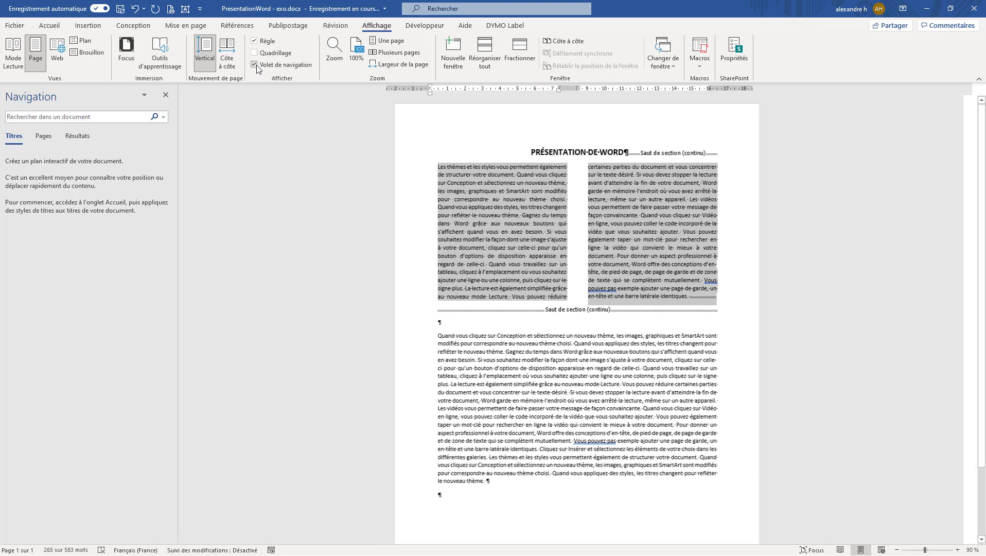
pyautogui.click(255, 66)
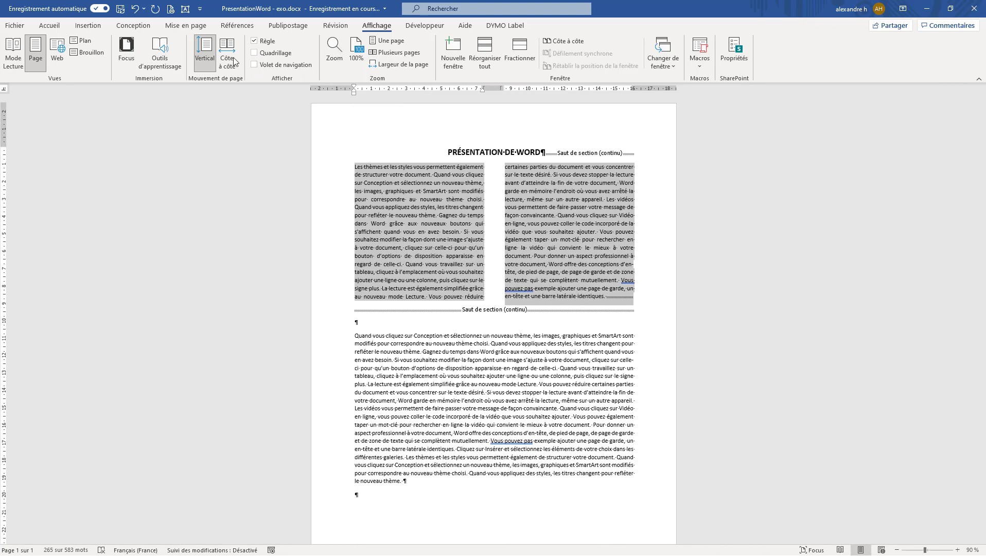
# Step: Set the spacing between the first body paragraph's two columns to 1,5 cm, keeping equal column widths
pyautogui.click(193, 27)
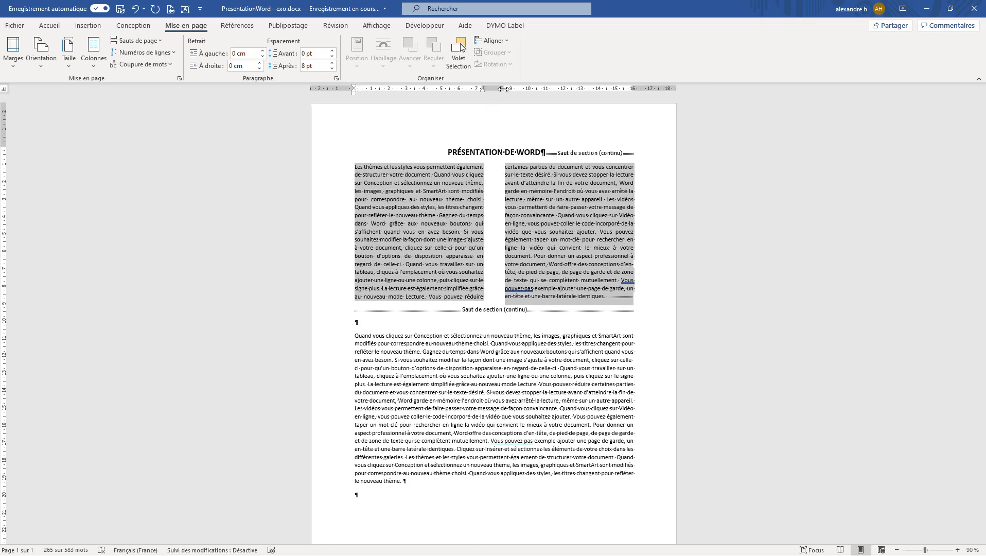
pyautogui.moveTo(504, 88)
pyautogui.mouseDown()
pyautogui.moveTo(530, 88)
pyautogui.moveTo(504, 88)
pyautogui.mouseUp()
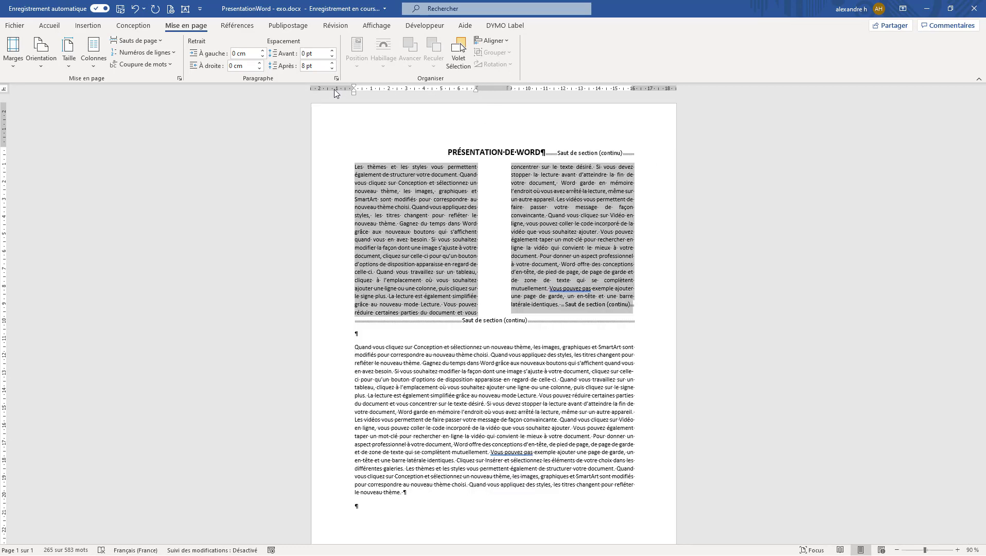
pyautogui.doubleClick(488, 89)
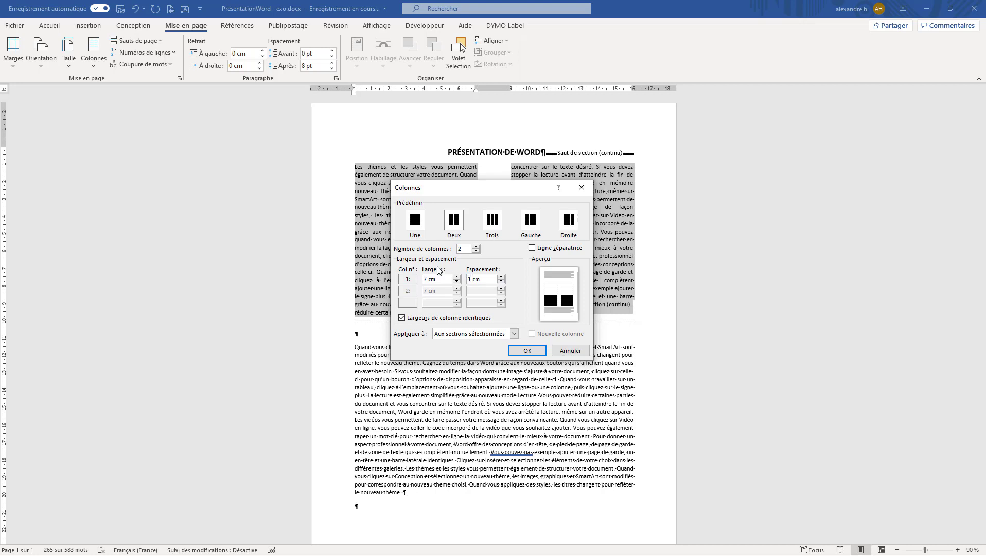
pyautogui.write('5')
pyautogui.click(527, 353)
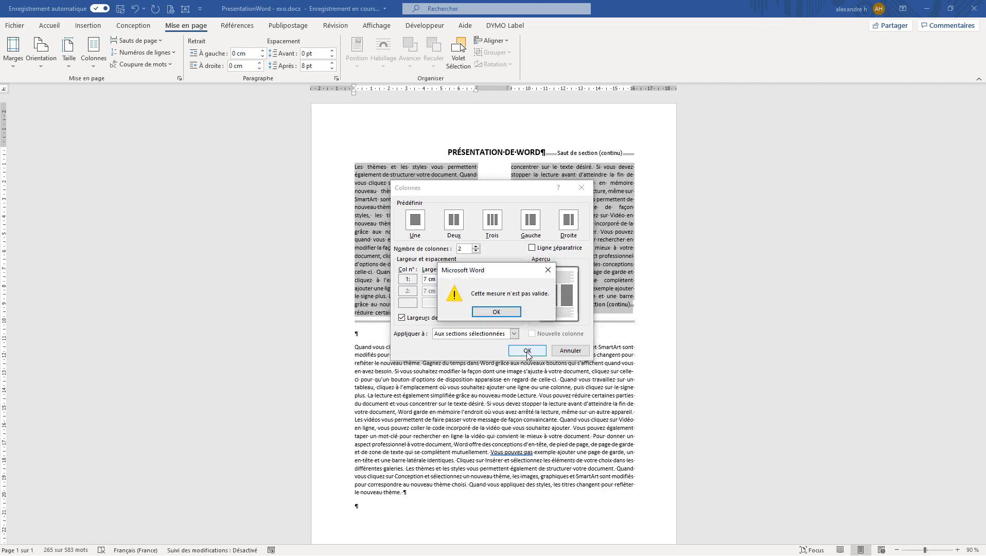
pyautogui.click(498, 313)
pyautogui.click(474, 279)
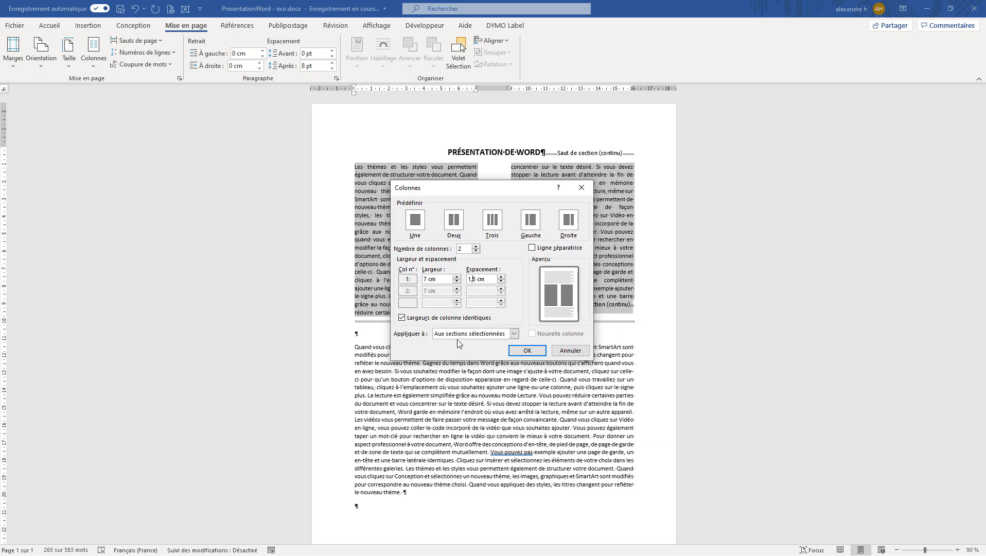
pyautogui.click(529, 350)
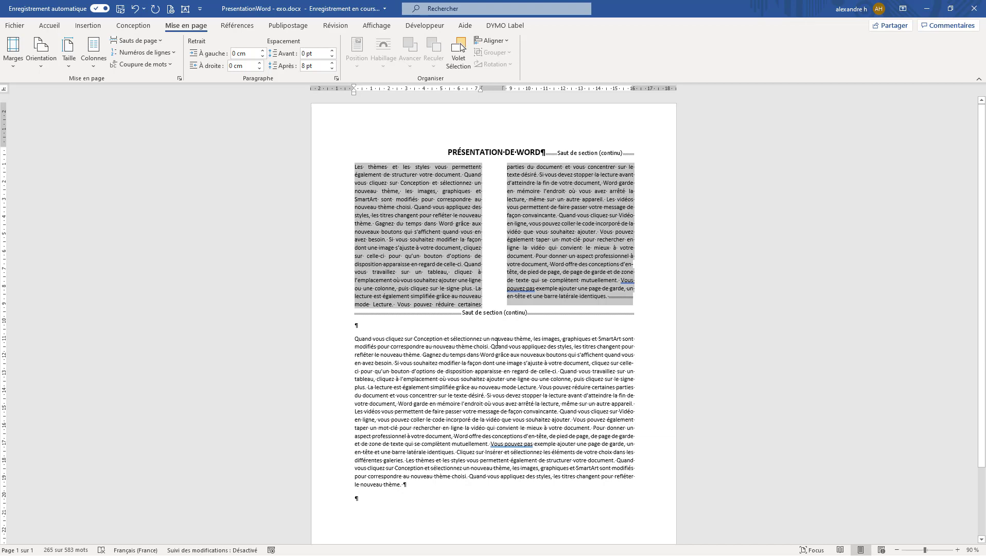
# Step: Lay out the second body paragraph in three columns
pyautogui.click(400, 443)
pyautogui.moveTo(415, 488); pyautogui.dragTo(342, 340)
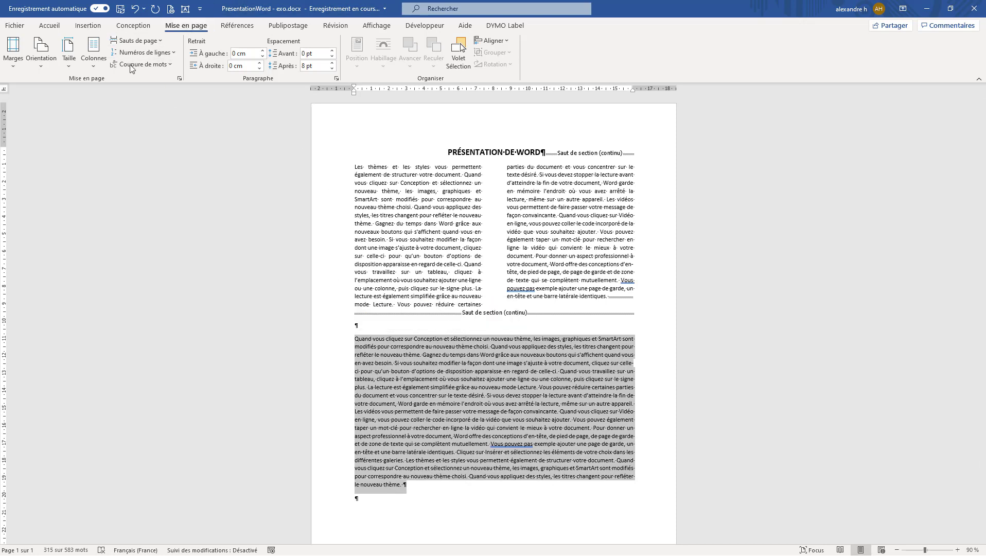
pyautogui.click(91, 66)
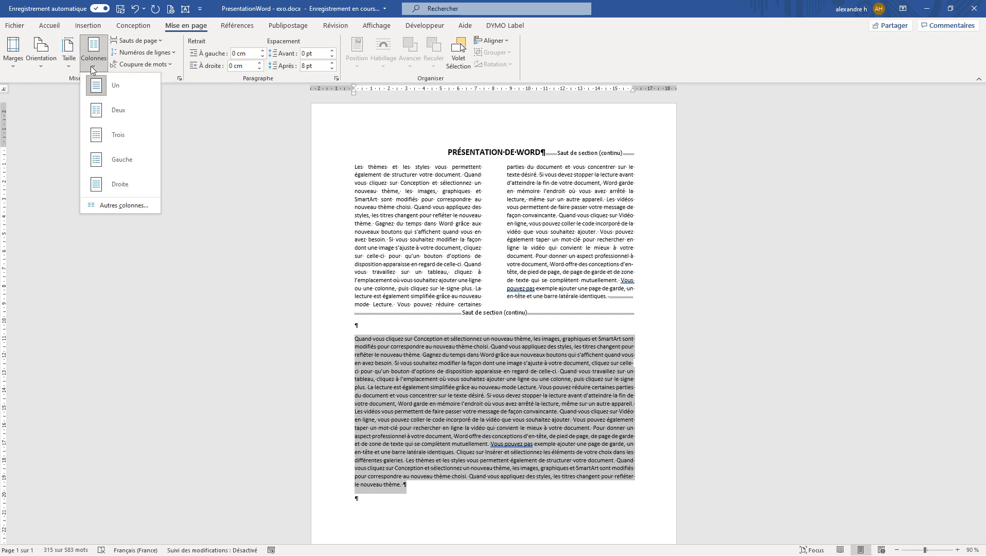
pyautogui.click(125, 138)
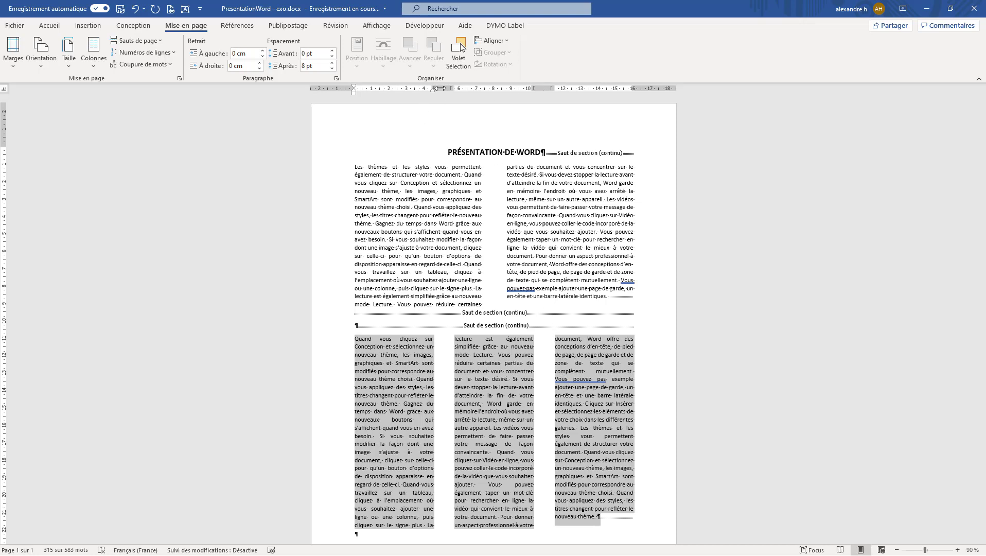
pyautogui.click(179, 79)
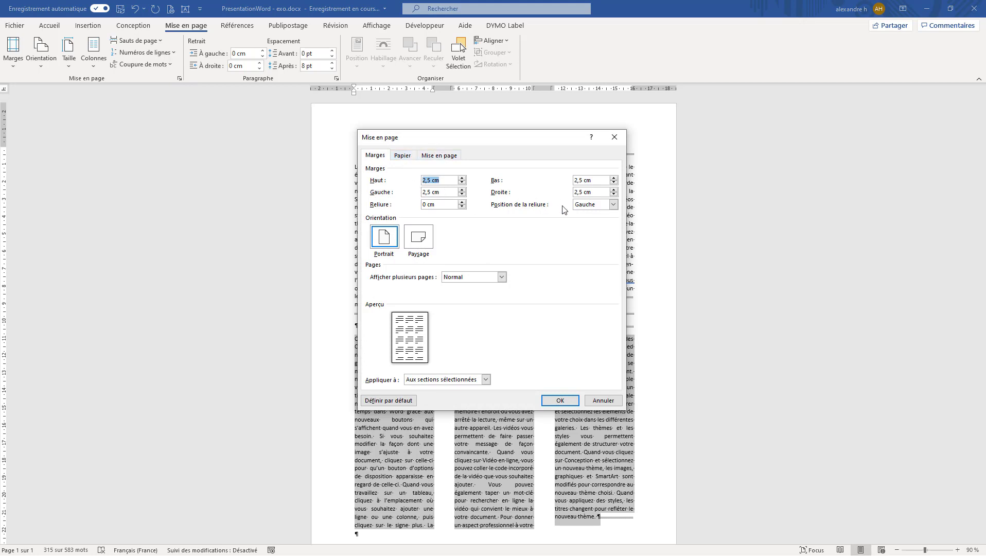
pyautogui.click(433, 157)
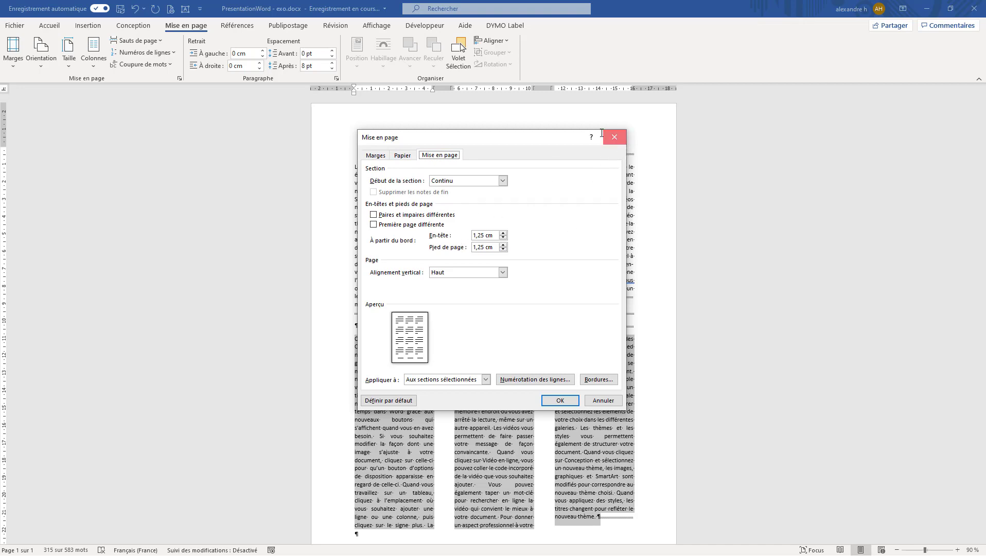
pyautogui.click(623, 139)
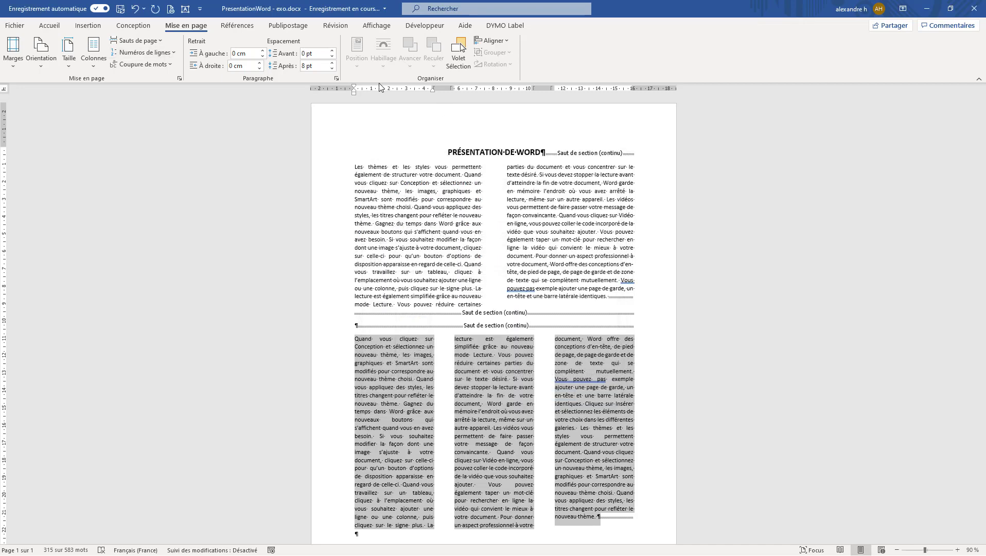
# Step: Add a separator line between the three columns of the second body paragraph
pyautogui.doubleClick(440, 87)
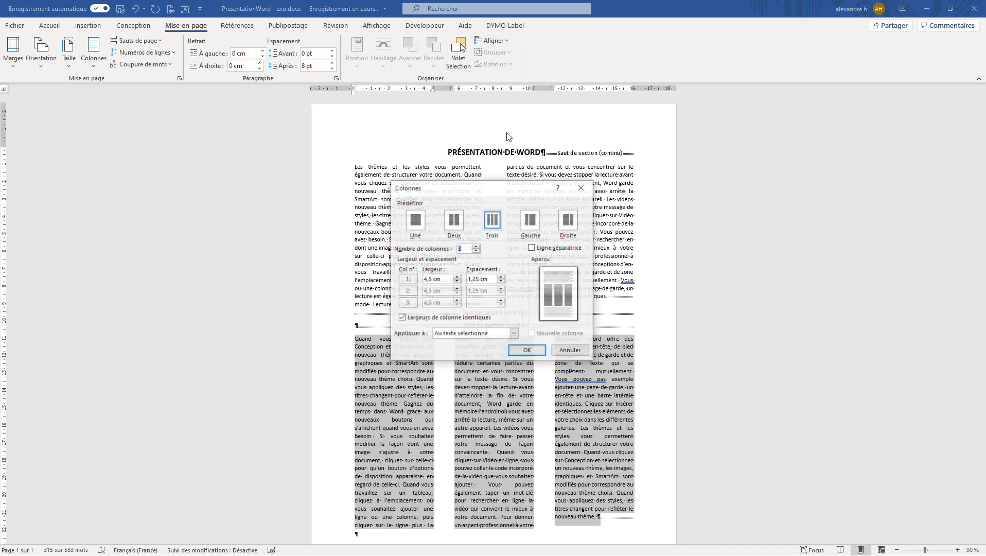
pyautogui.click(533, 248)
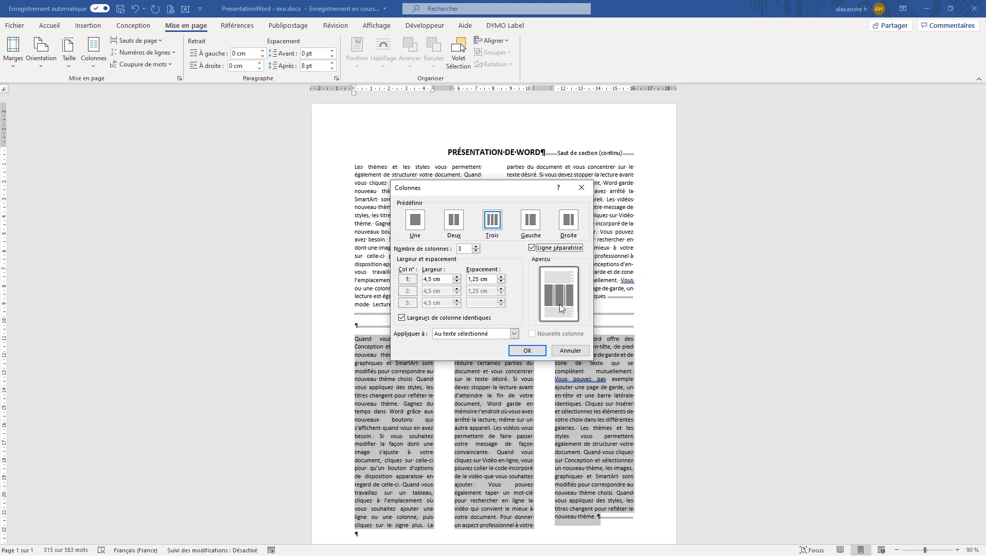
pyautogui.click(530, 353)
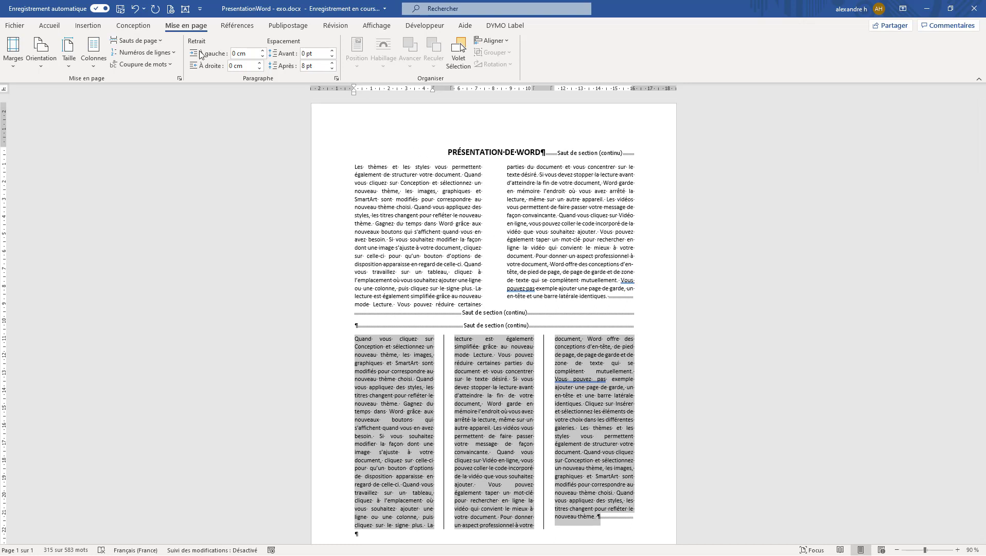
pyautogui.click(92, 65)
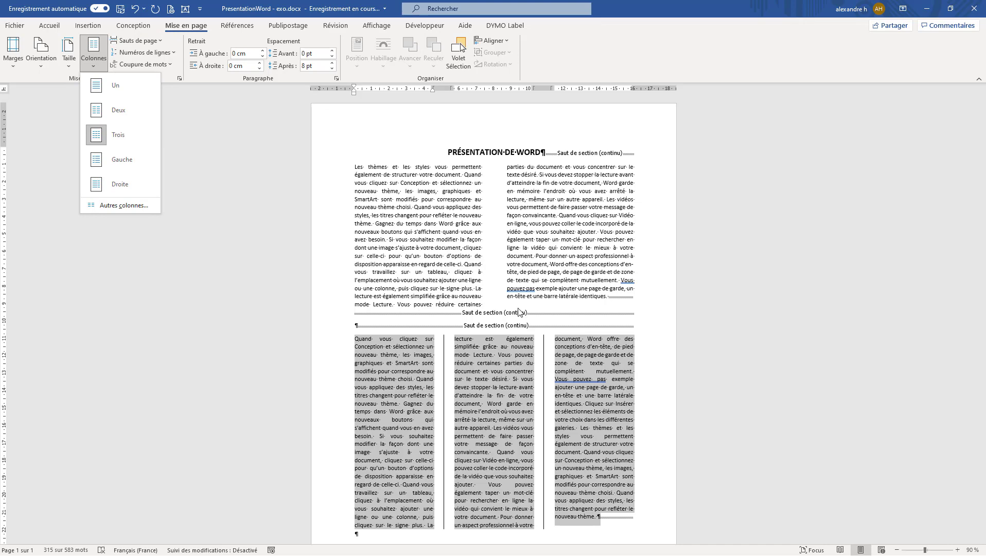
pyautogui.scroll(-1, 558, 315)
pyautogui.scroll(-3, 558, 311)
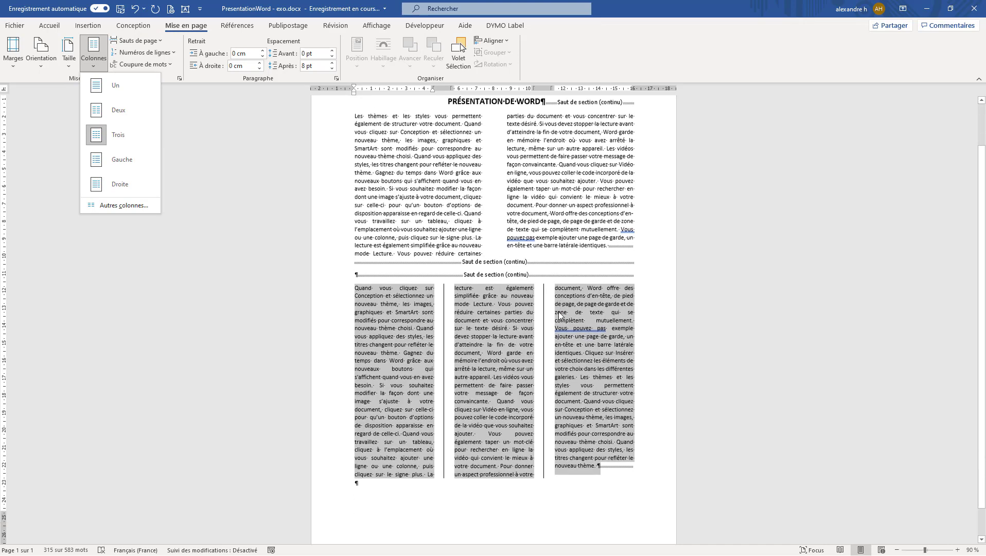
pyautogui.click(442, 90)
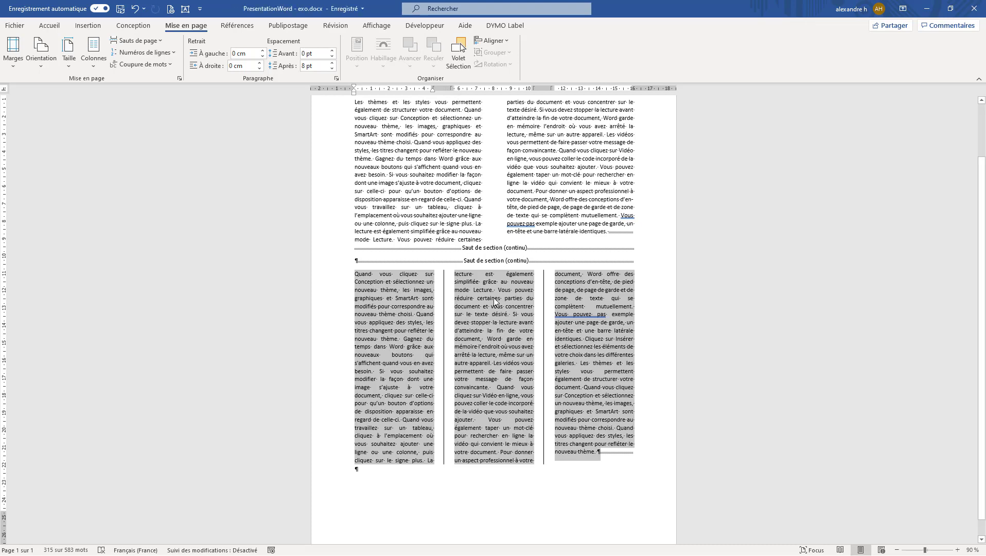
pyautogui.scroll(3, 497, 292)
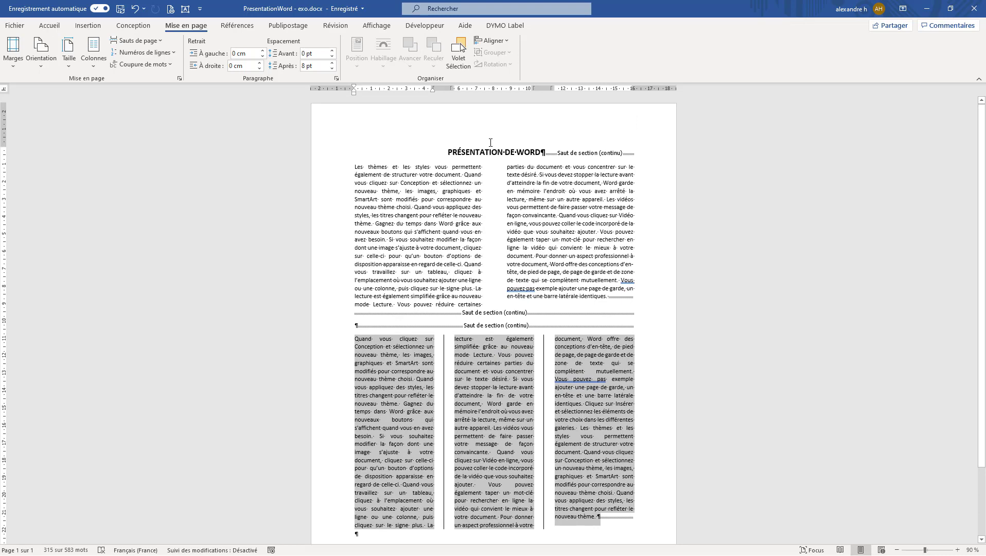
# Step: Add one empty line below the title PRÉSENTATION DE WORD and another above it
pyautogui.click(542, 149)
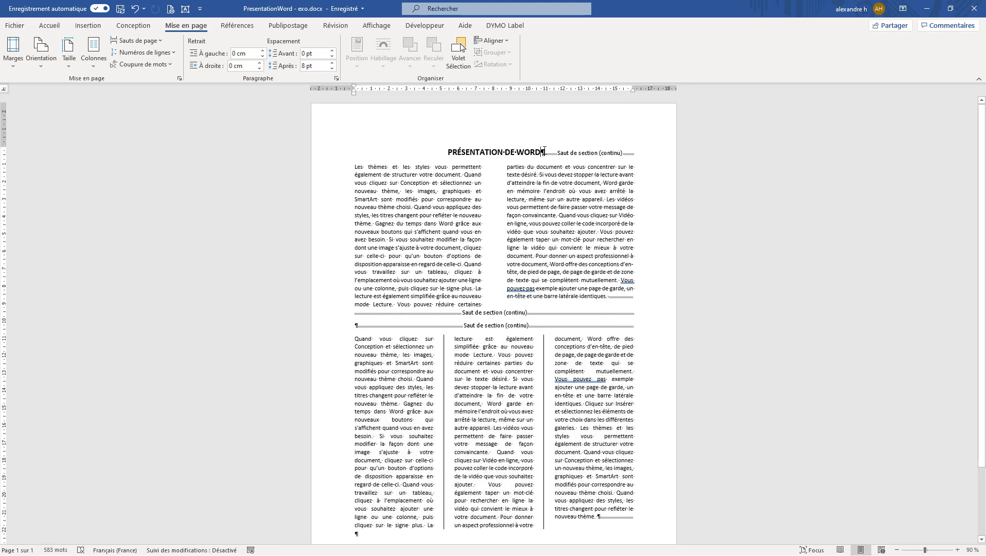
pyautogui.press('Return')
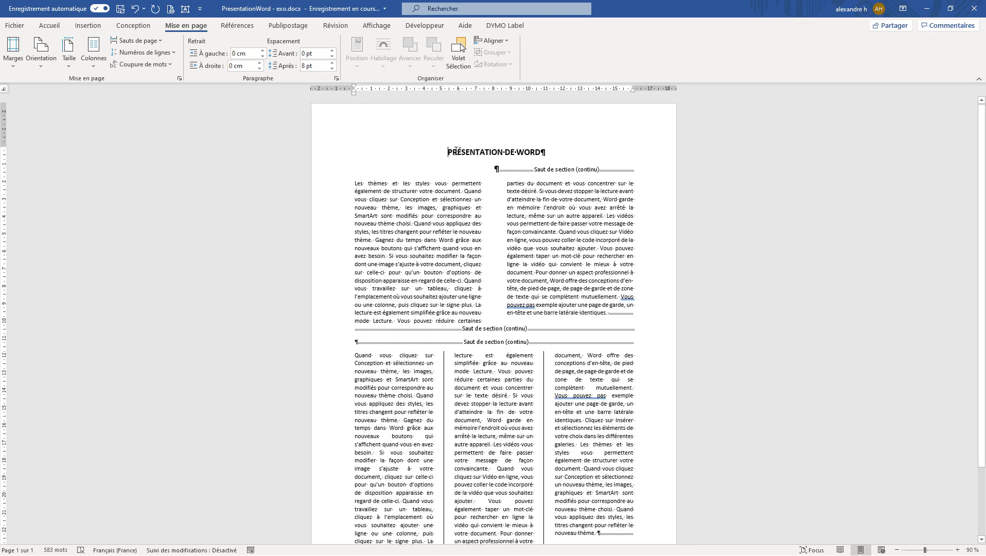
pyautogui.press('Return')
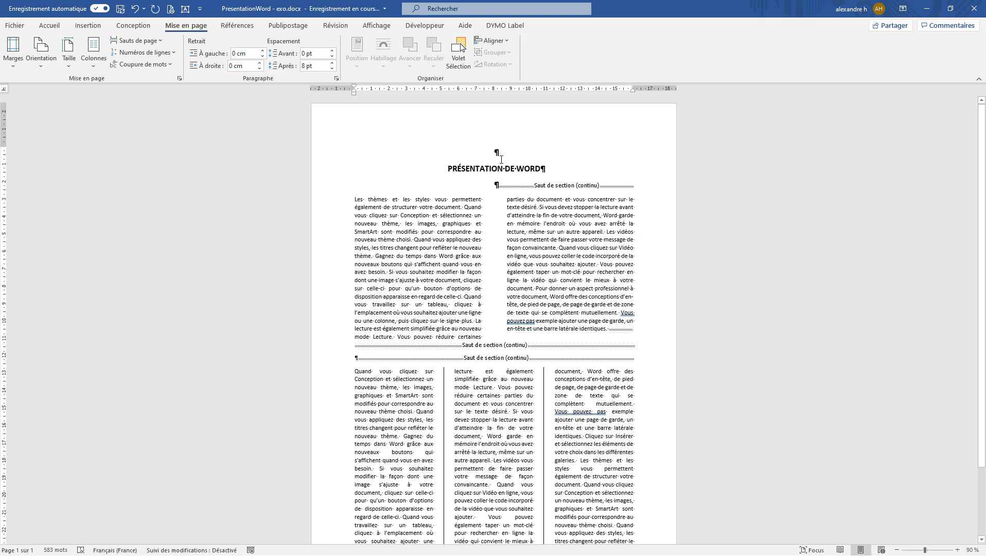
# Step: Insert the Word logo picture stored on this device into the empty line above the title
pyautogui.click(89, 30)
pyautogui.click(119, 71)
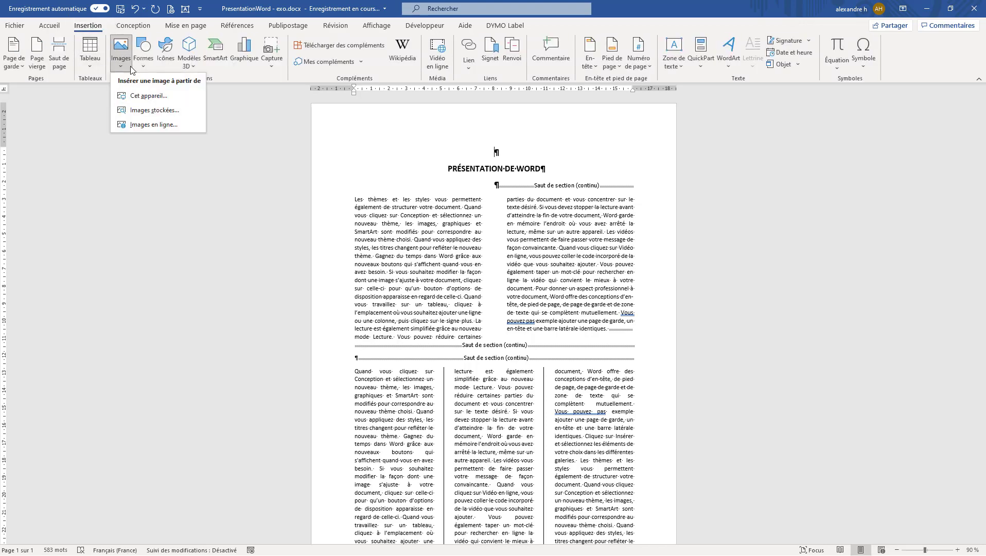
pyautogui.click(134, 99)
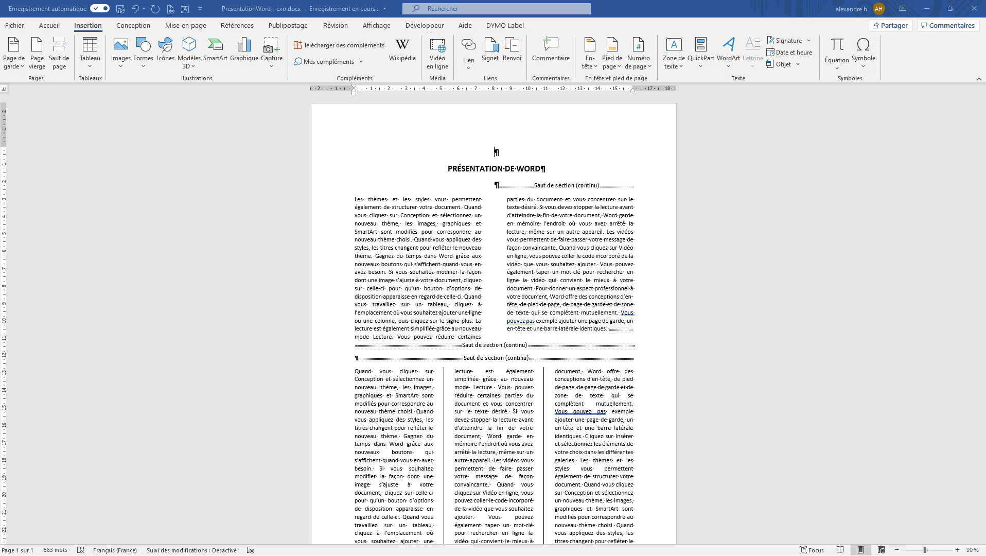
pyautogui.click(431, 238)
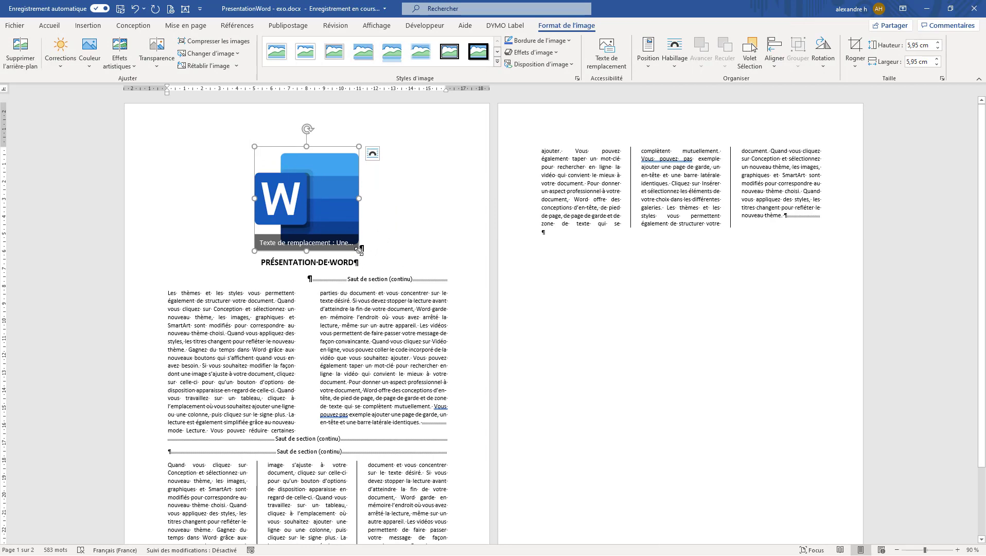
# Step: Shrink the Word logo proportionally to slightly more than 1,42 cm high and wide, then deselect it
pyautogui.moveTo(360, 250); pyautogui.dragTo(314, 175)
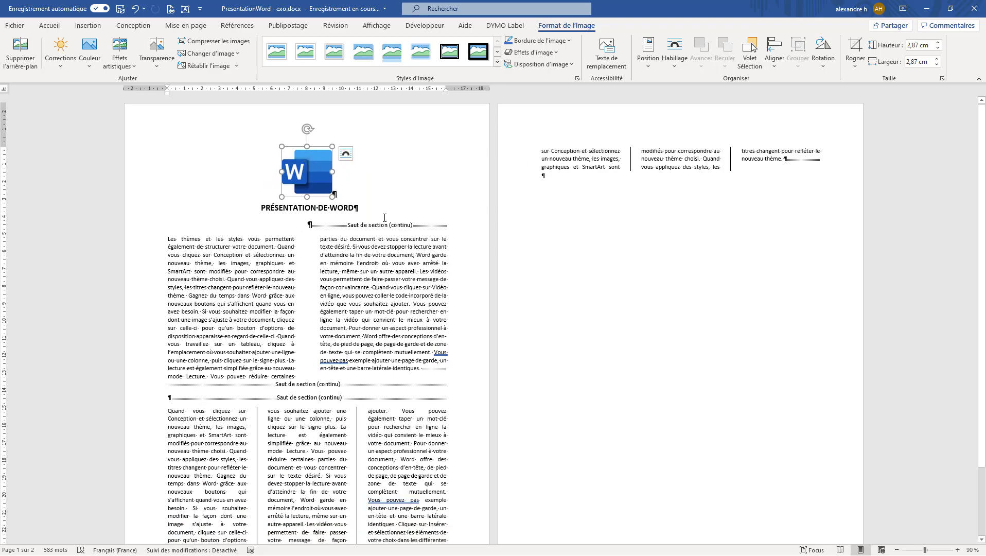
pyautogui.moveTo(333, 197); pyautogui.dragTo(302, 172)
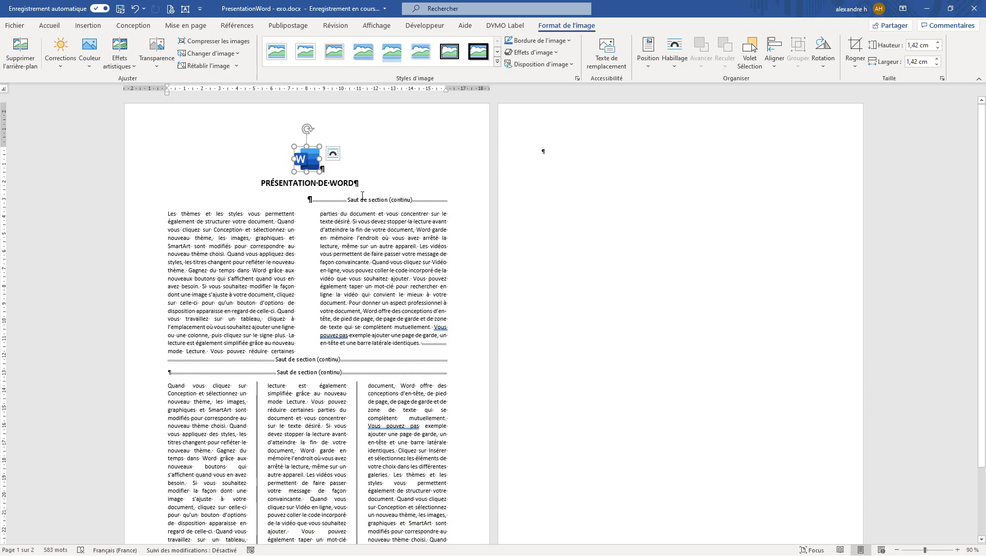
pyautogui.moveTo(319, 172); pyautogui.dragTo(322, 176)
pyautogui.click(407, 173)
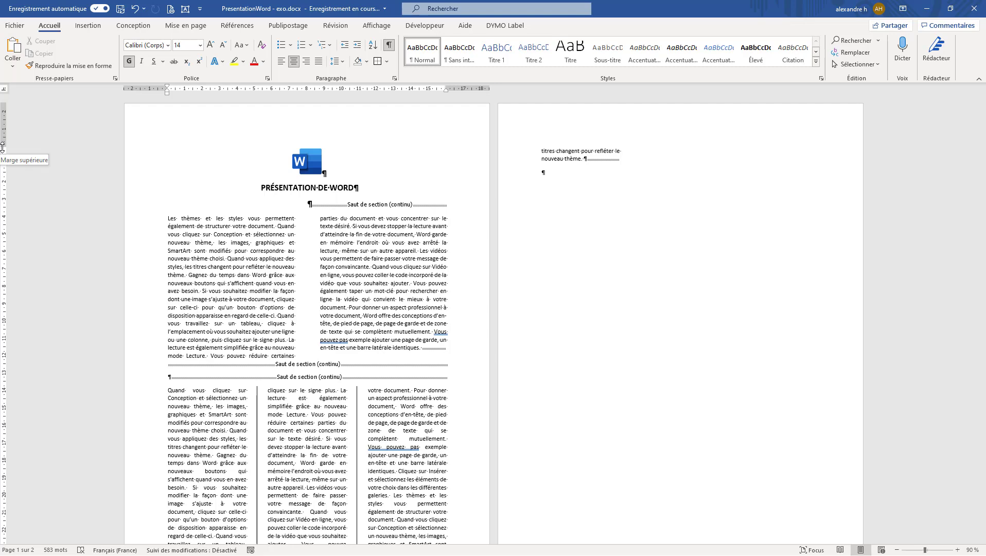
# Step: Reduce the top page margin enough to fit the logo, title and both column sections on a single page
pyautogui.moveTo(2, 143); pyautogui.dragTo(2, 126)
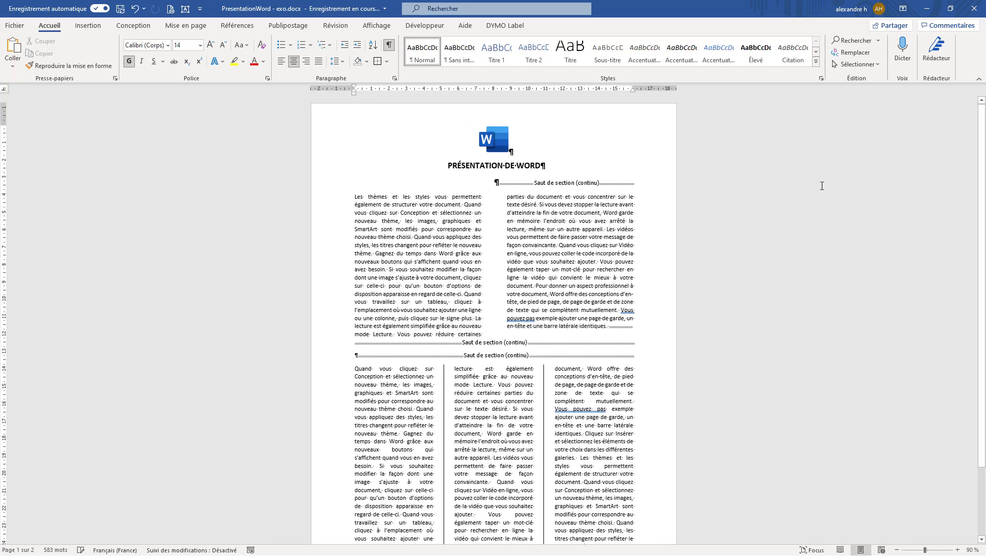
pyautogui.scroll(-3, 624, 189)
pyautogui.scroll(3, 624, 207)
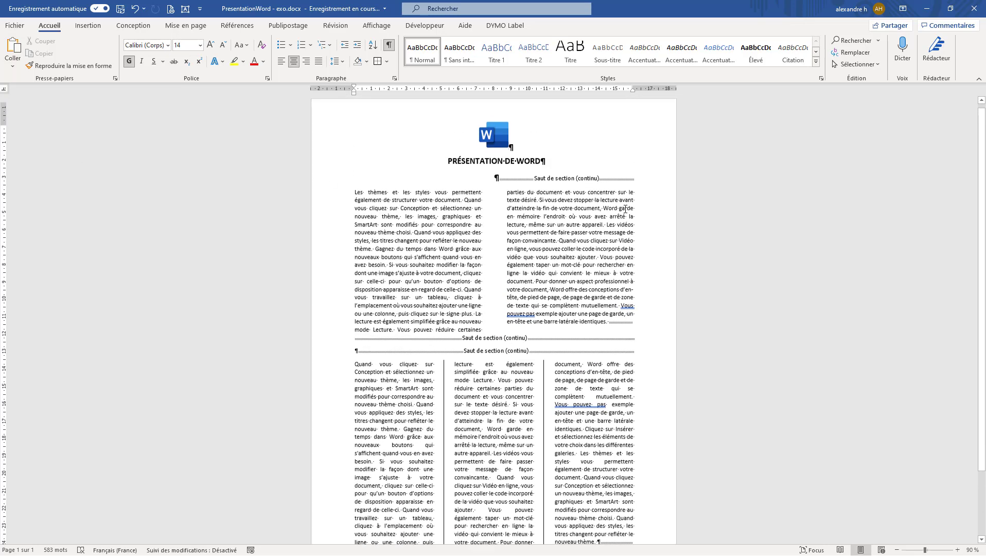
pyautogui.scroll(-1, 625, 208)
pyautogui.scroll(-1, 625, 209)
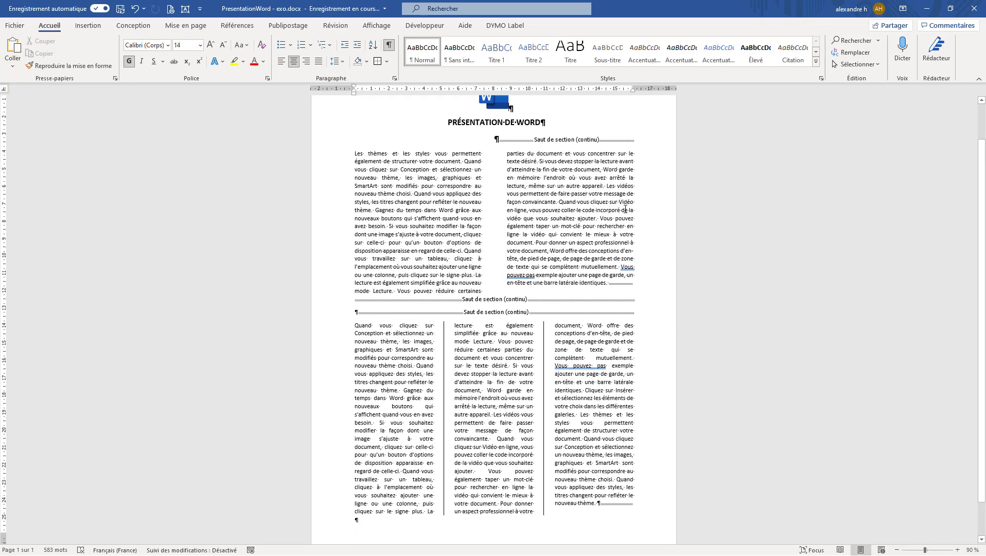